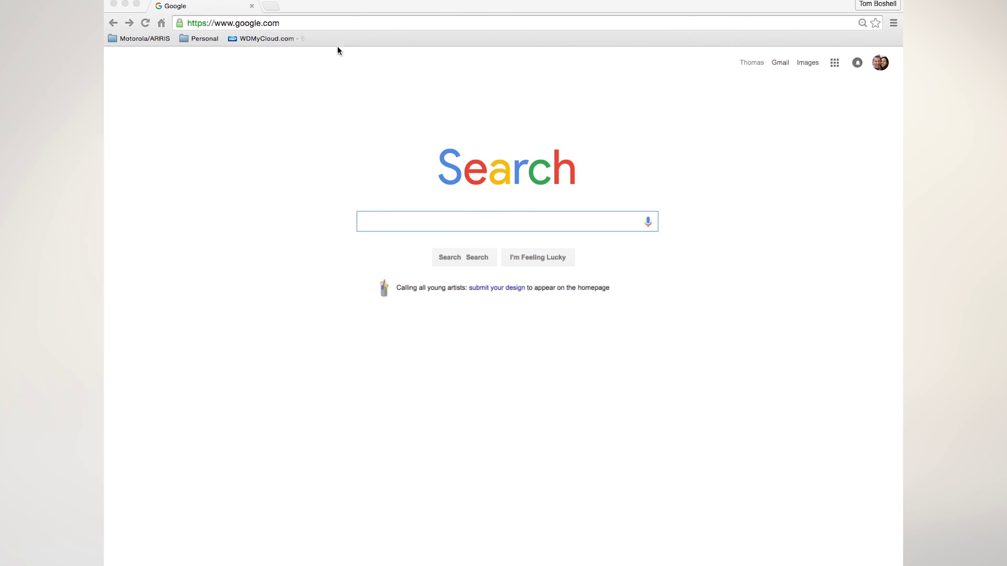
Step: Replace the Chrome address with 192.168.0.1 to load the gateway login page
click(337, 47)
drag(301, 22, 187, 17)
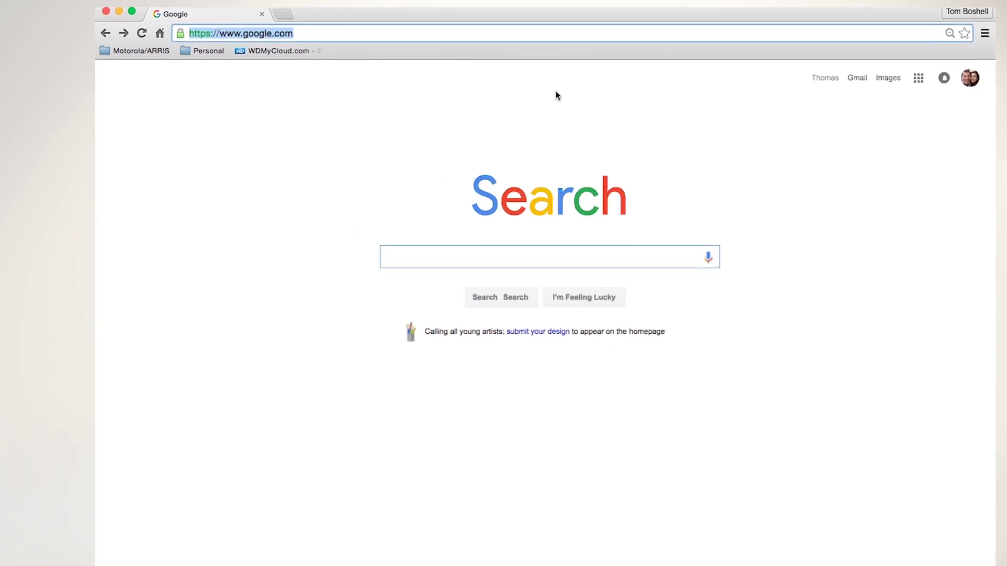
text(192.1)
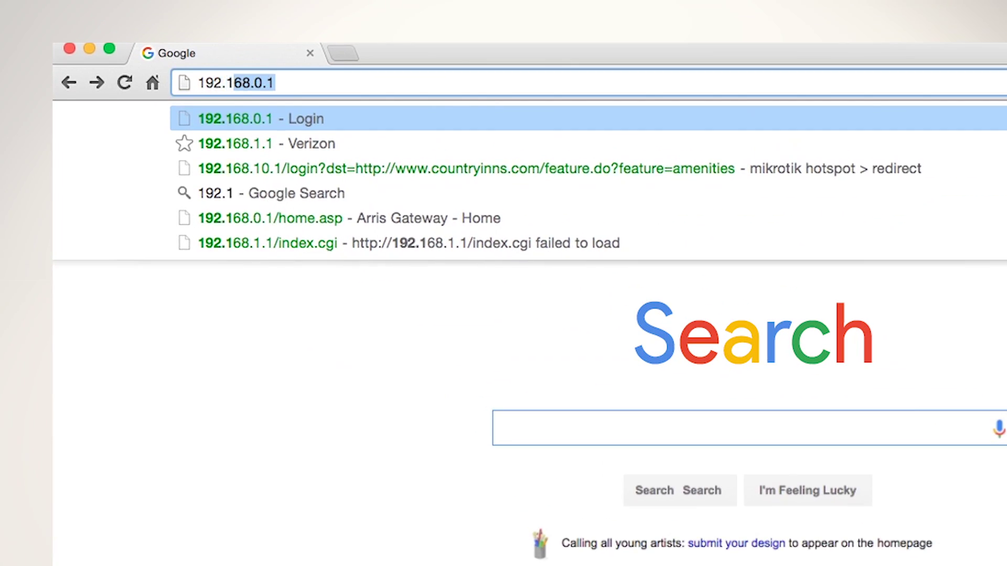
text(68.0.1)
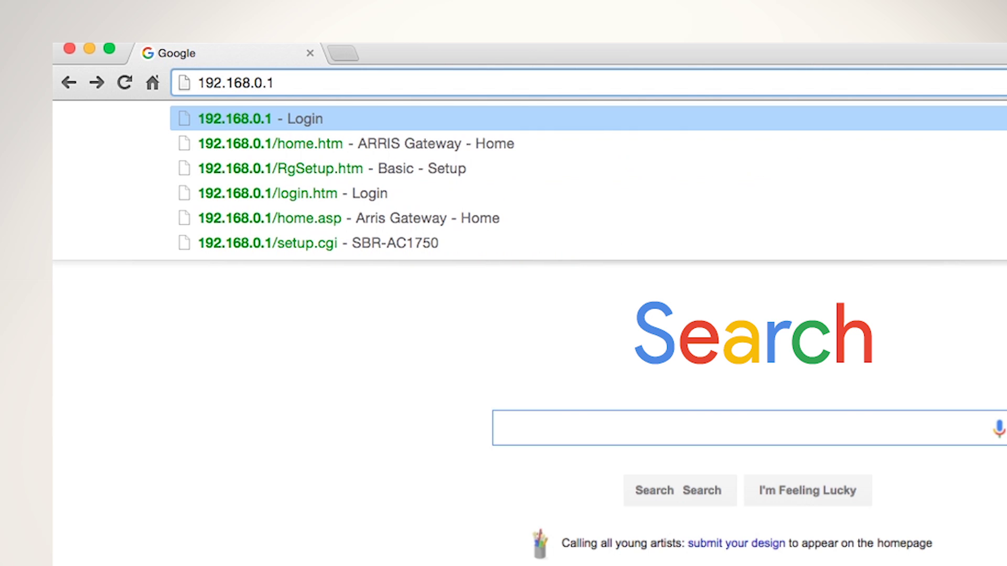
key(Return)
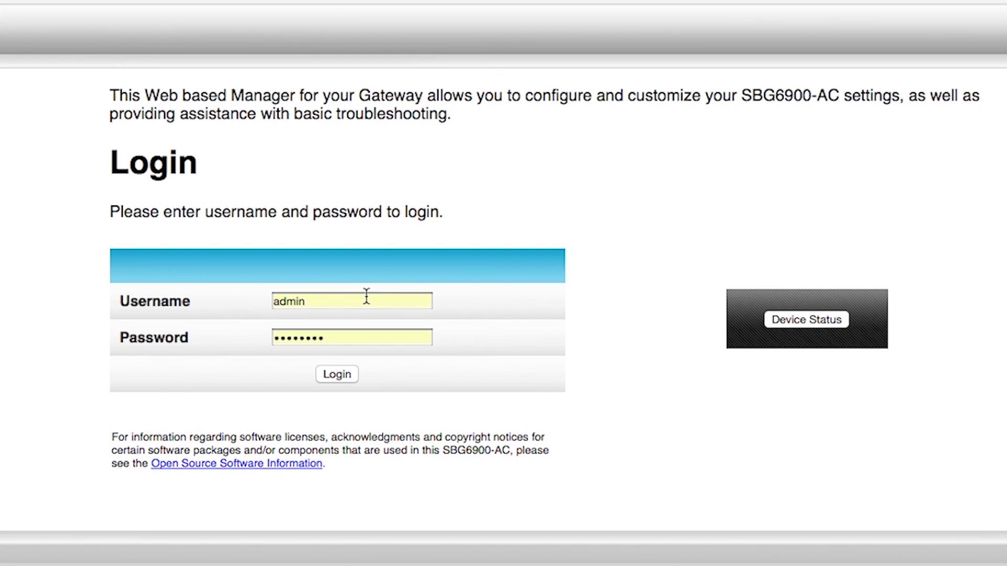
Step: Replace the saved username and password with the gateway's login credentials and log in
double_click(366, 274)
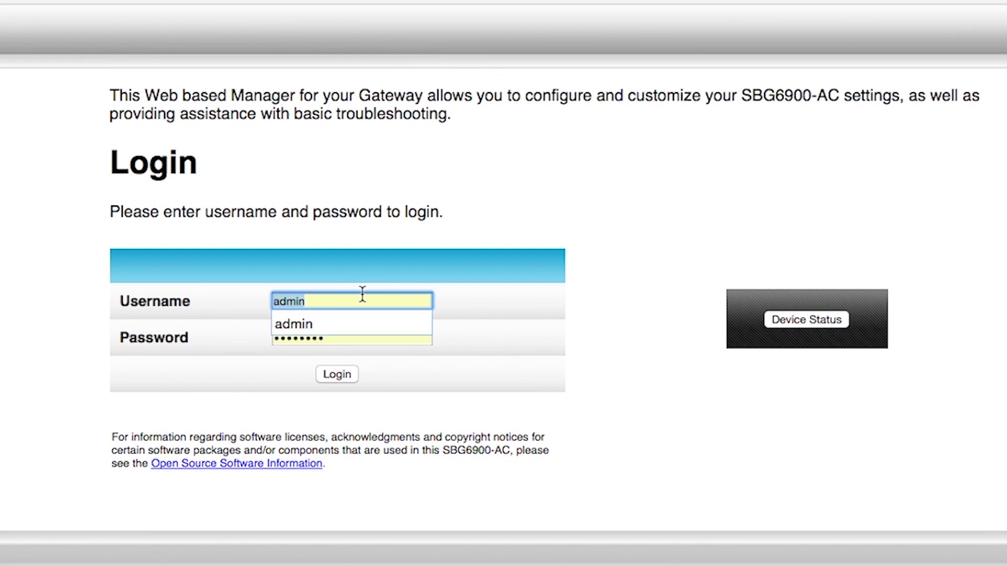
text(admin)
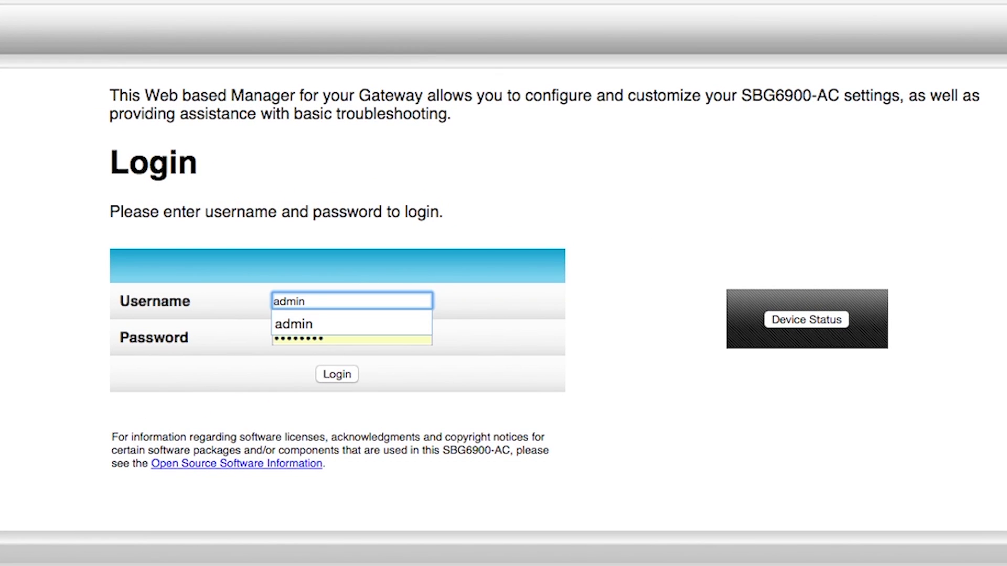
key(Tab)
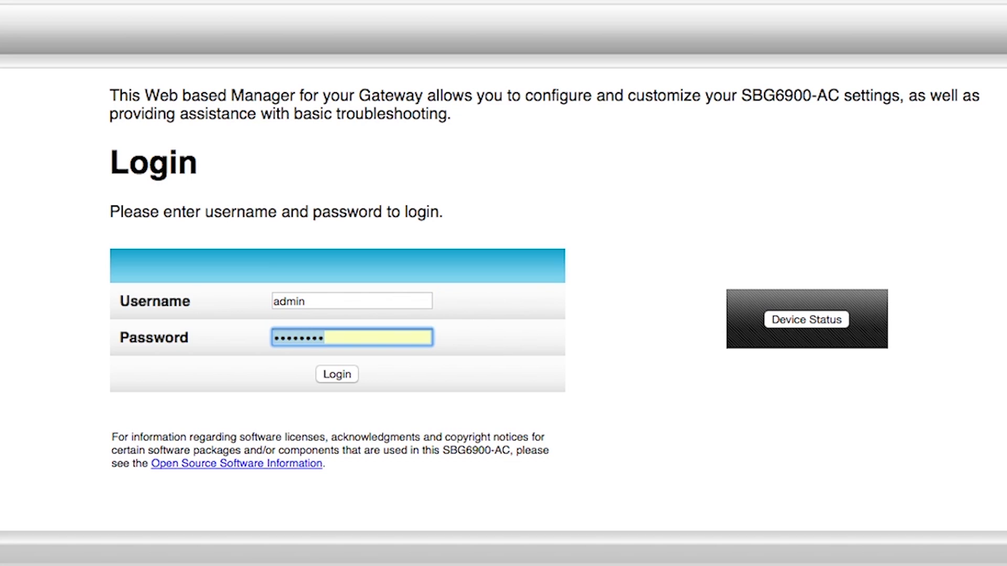
key(BackSpace)
text(password)
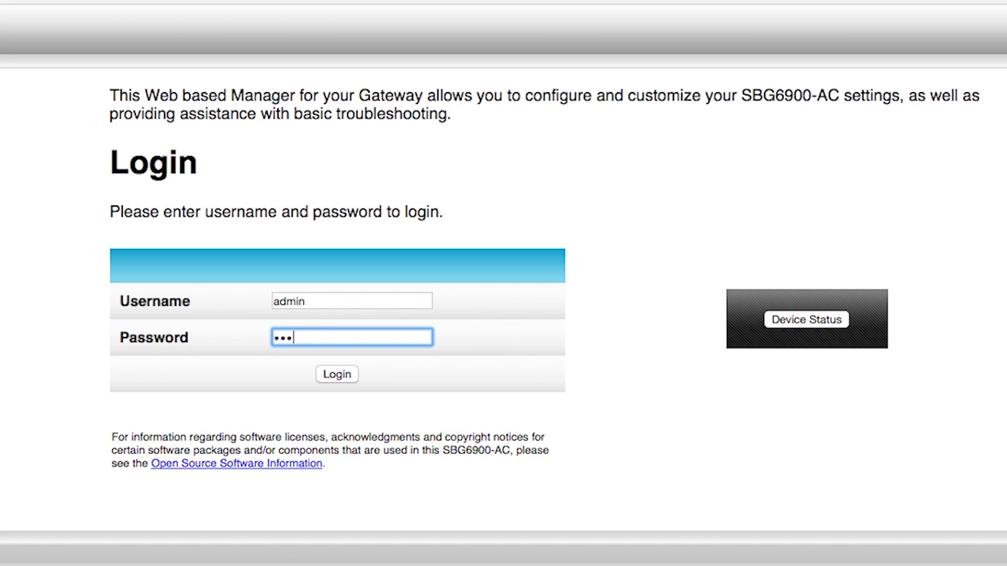
click(339, 374)
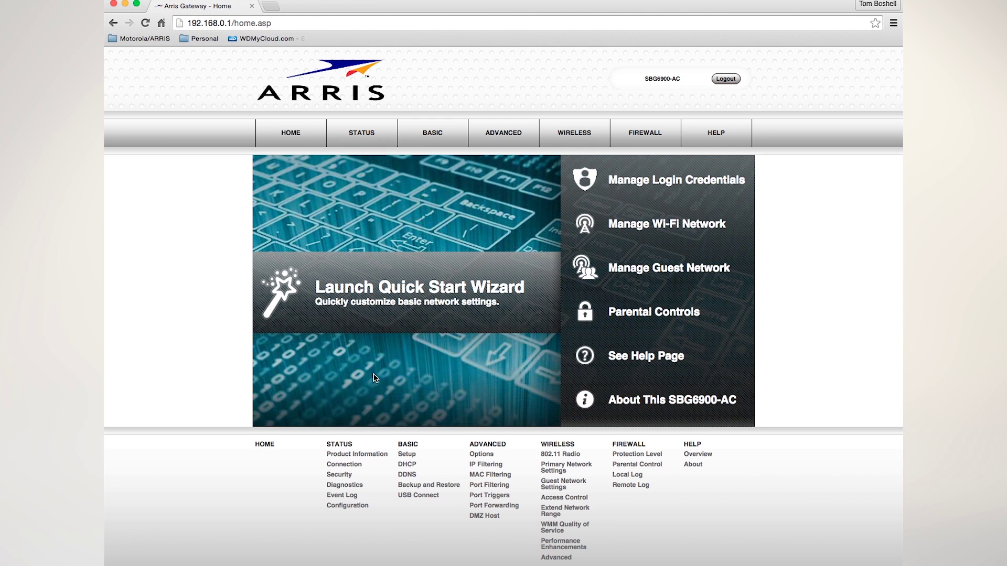
Step: Launch the Quick Start Wizard and continue past its Welcome step
click(397, 286)
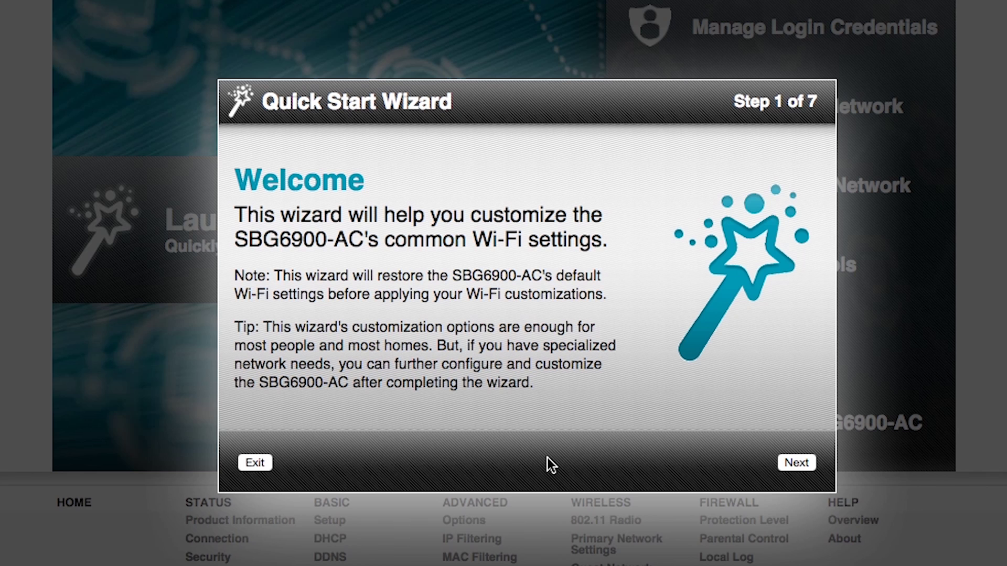
click(795, 461)
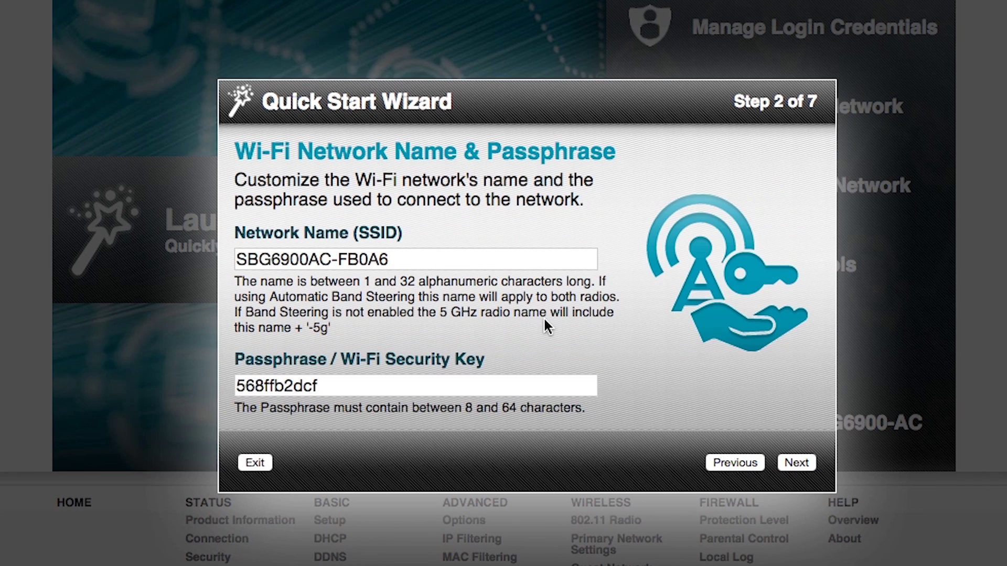
Step: Change the network name (SSID) to 'ARRIS Wi-Fi' with a new passphrase and accept it
click(417, 259)
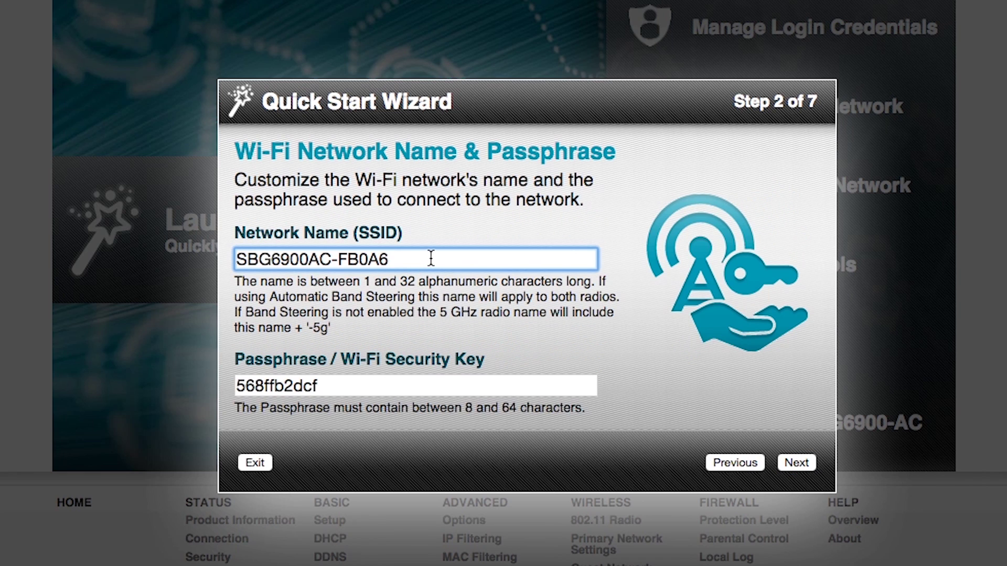
click(431, 258)
drag(431, 258, 225, 260)
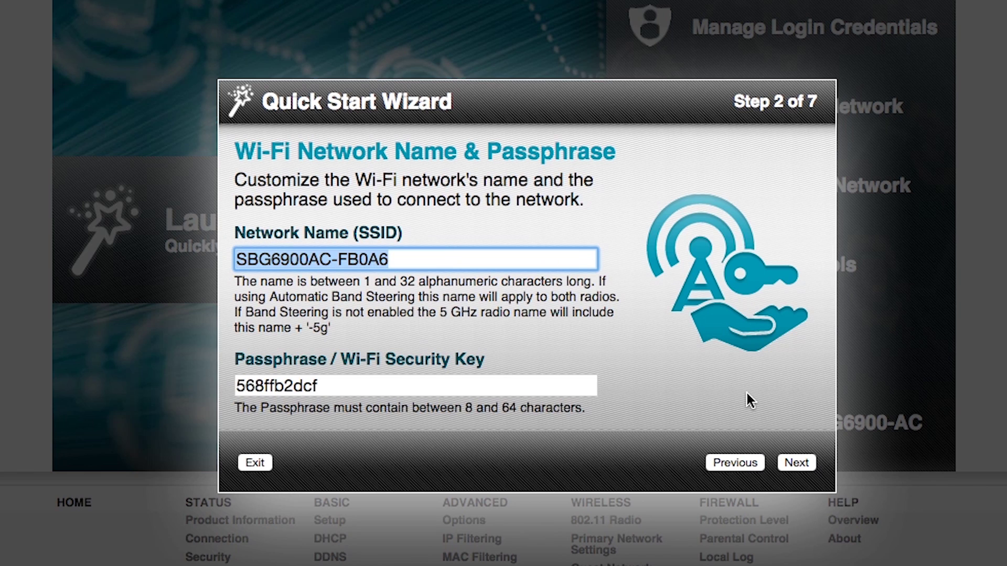
text(ARRIS)
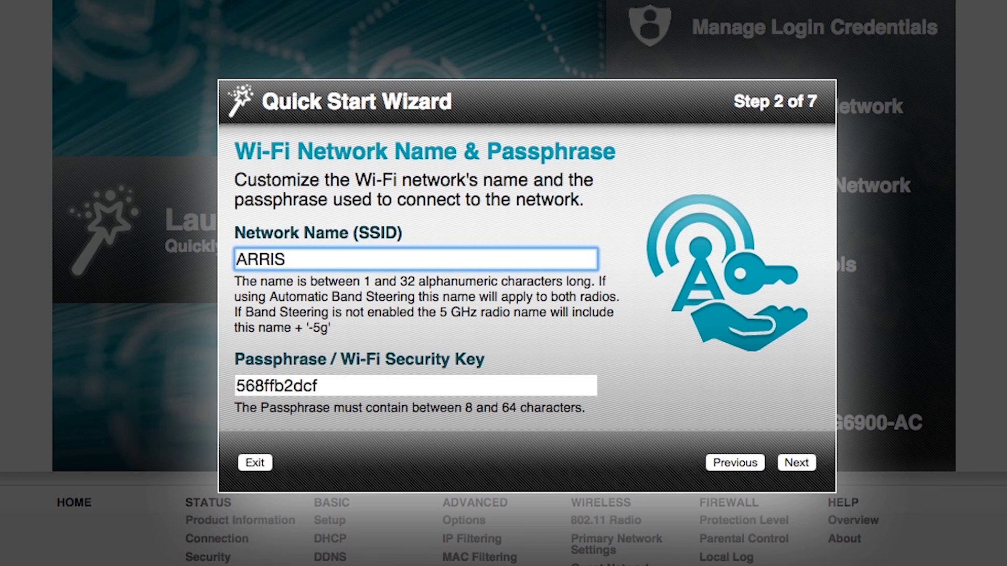
text( Wi-Fi)
key(Tab)
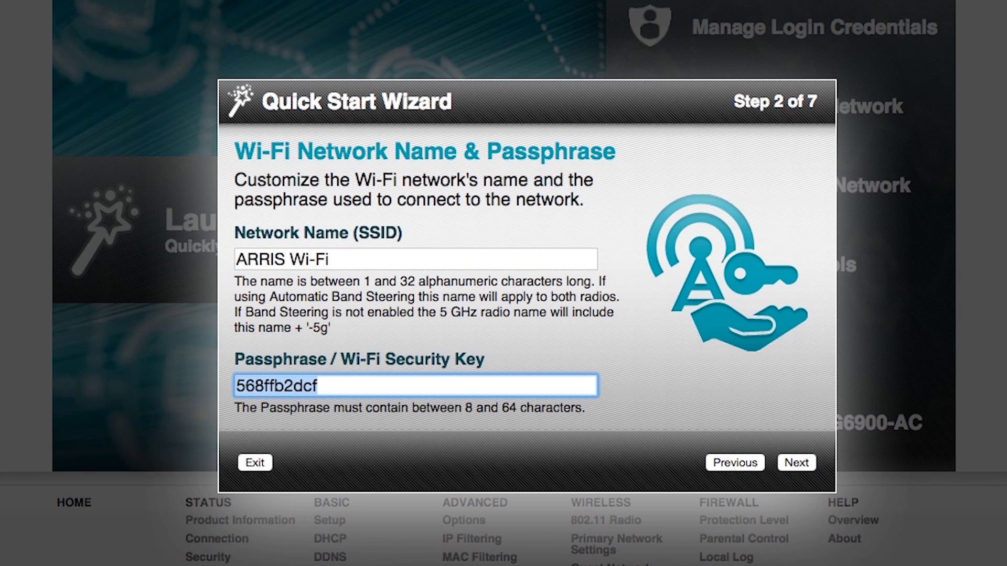
text(Surf)
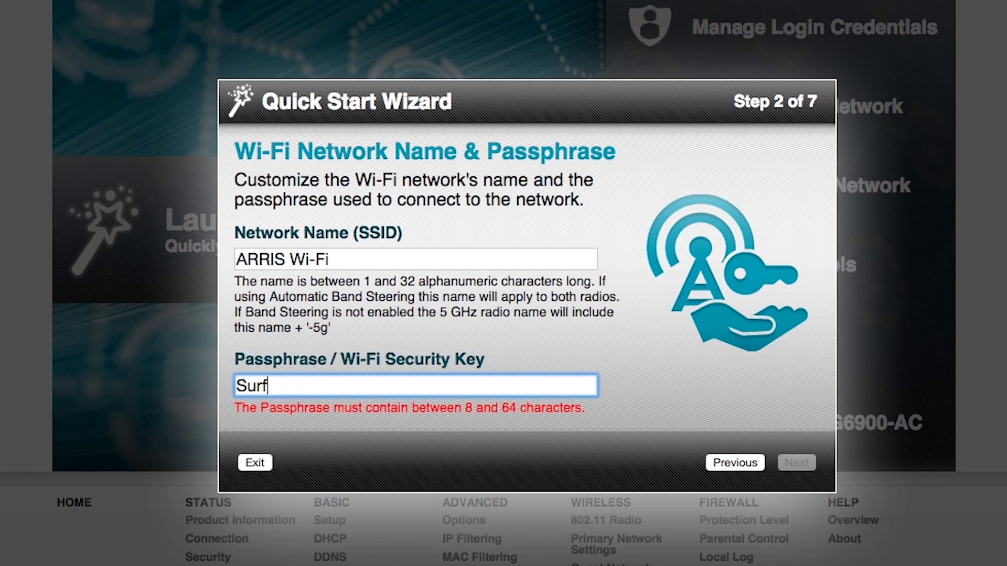
text(board)
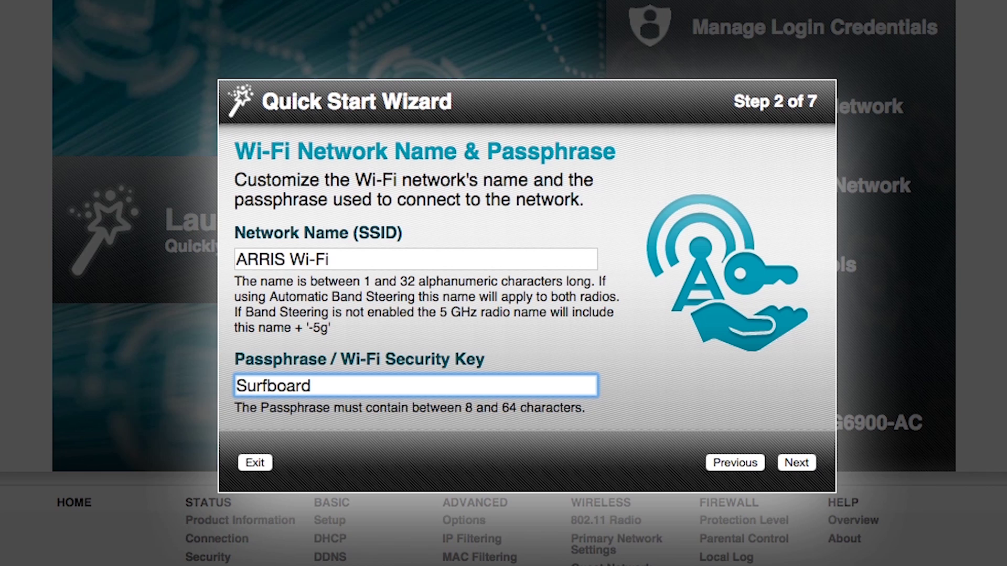
click(794, 458)
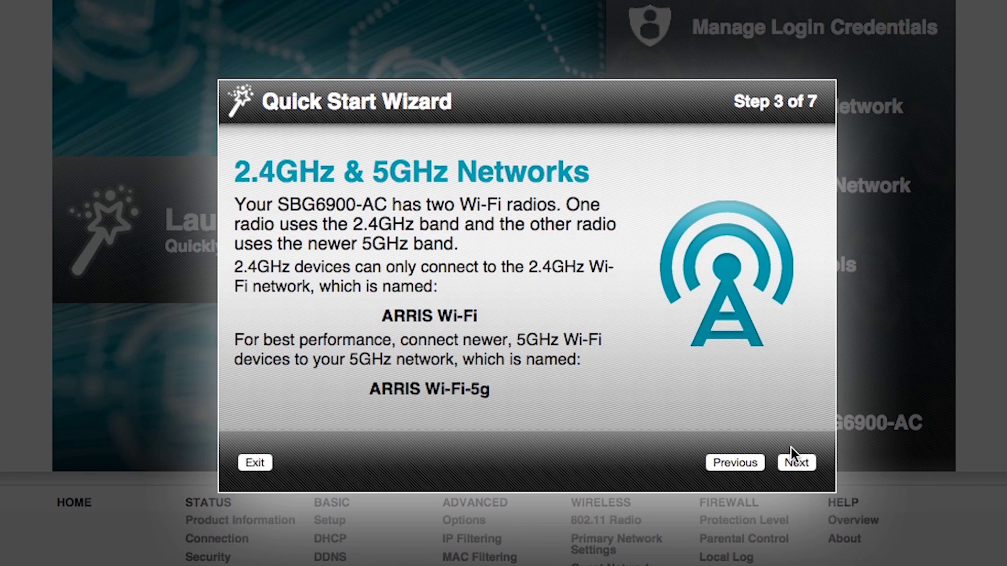
Step: Continue past the dual-band network overview and accept WPA2-PSK security
click(793, 463)
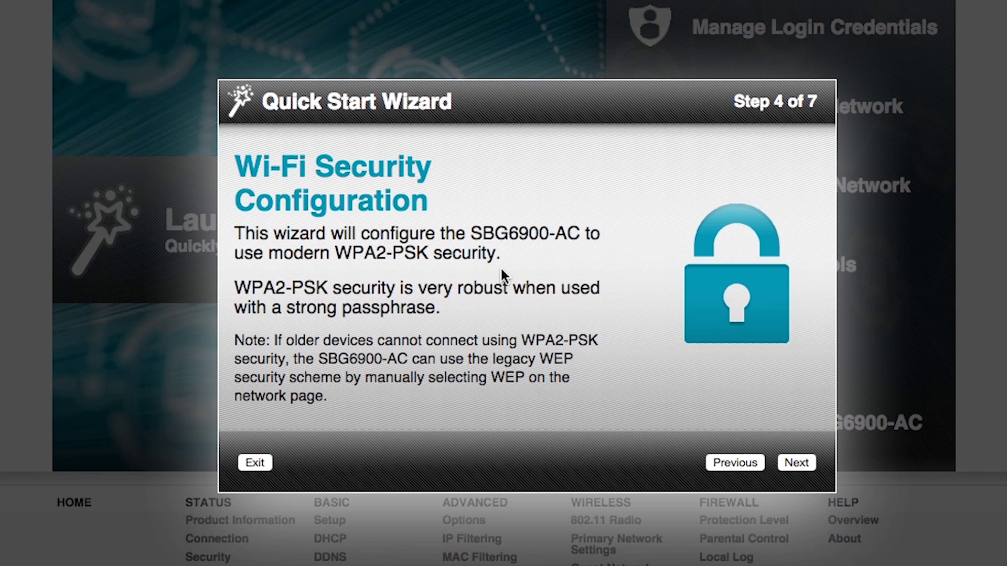
click(793, 462)
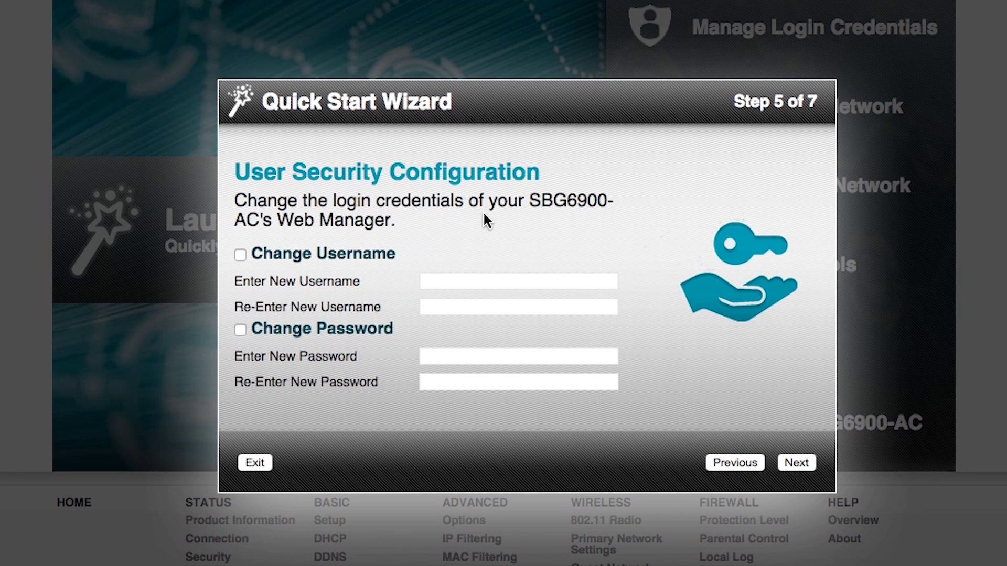
Step: Turn on Change Username and Change Password, enter the new login username and password, and continue
click(240, 255)
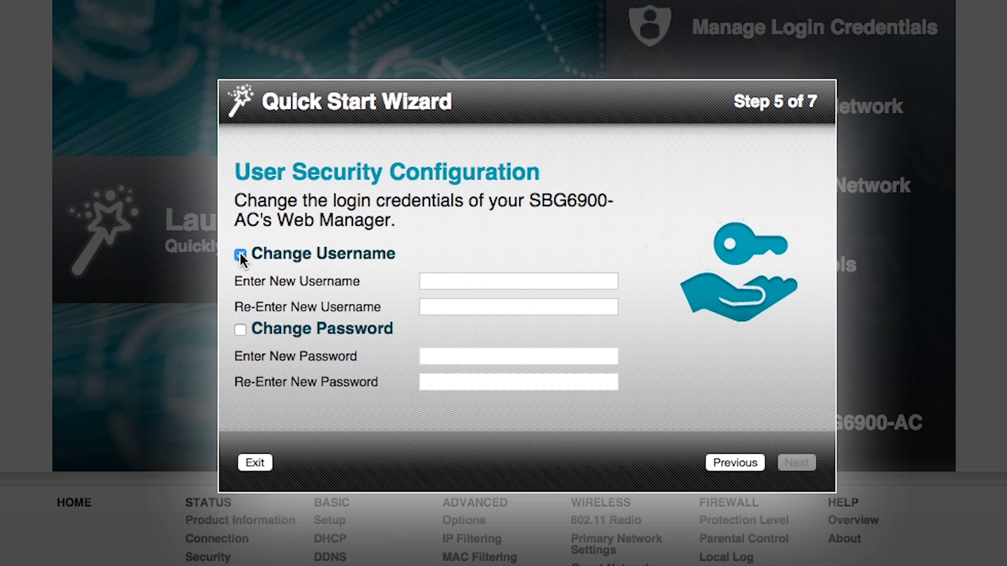
click(481, 278)
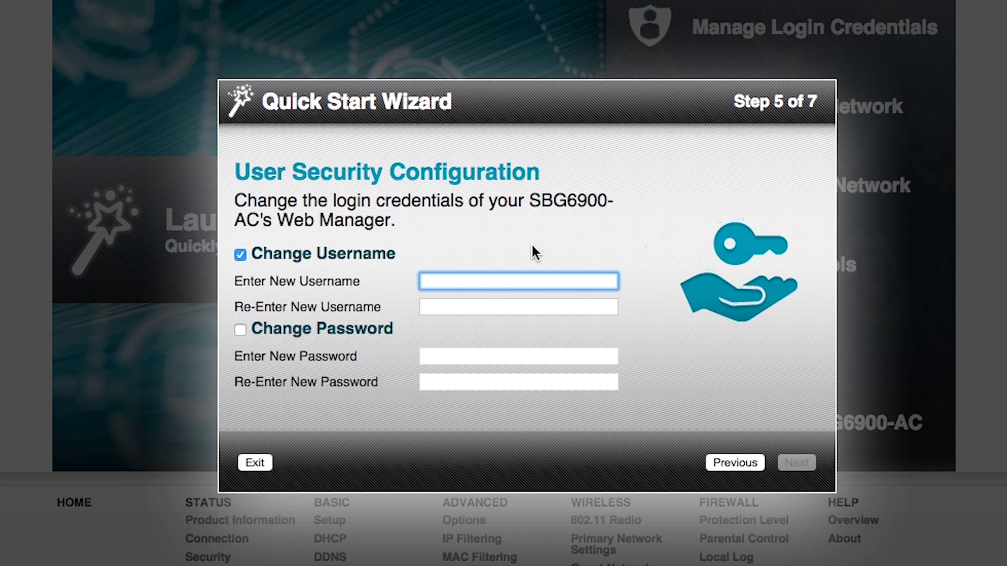
text(Tom22)
key(Tab)
text(Tom22)
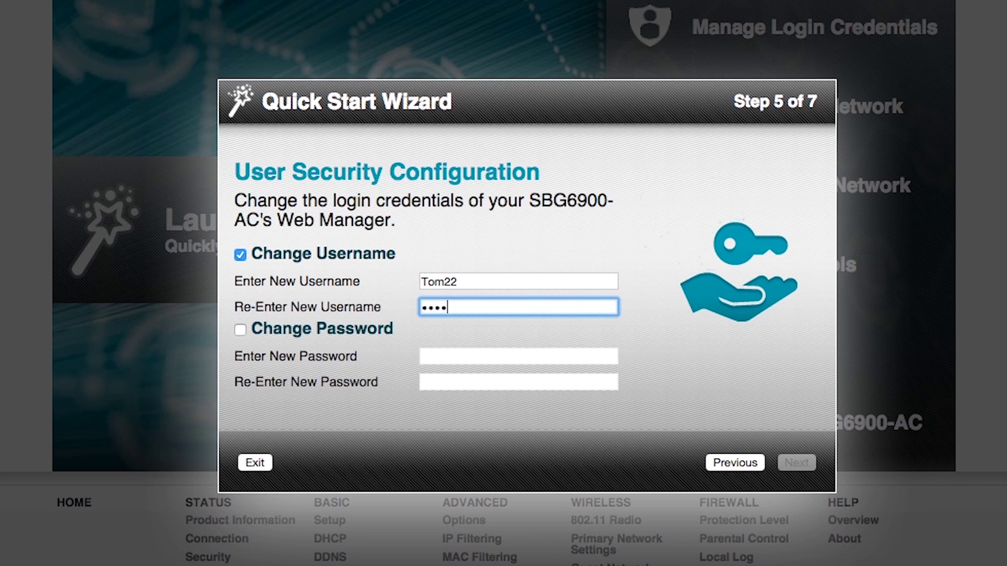
key(Tab)
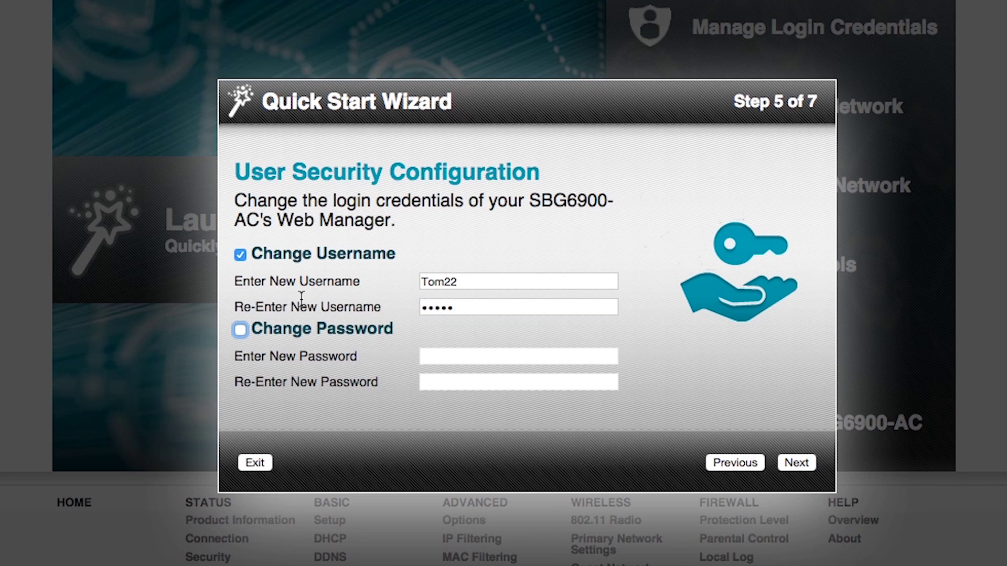
click(241, 329)
click(483, 355)
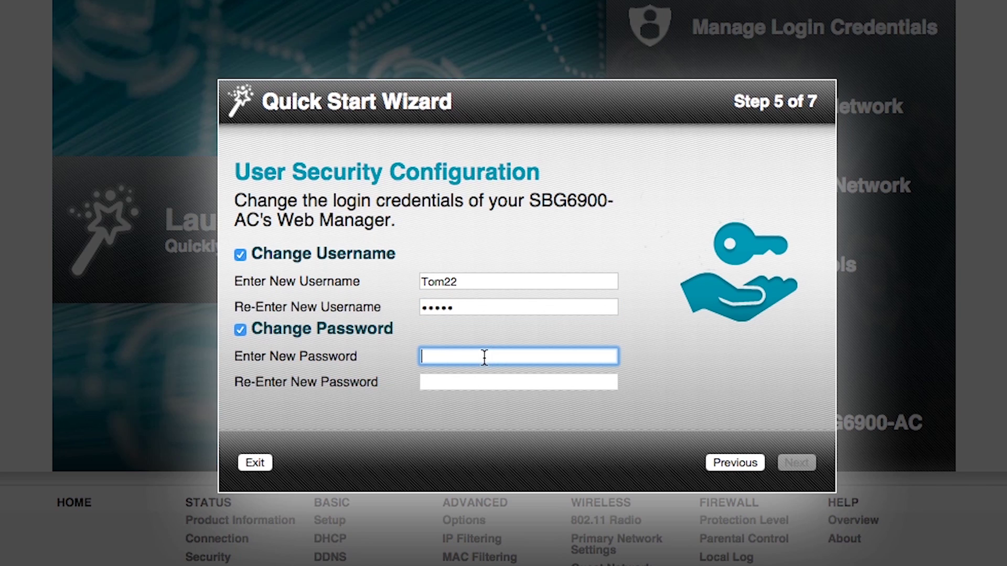
text(•••••••)
click(518, 382)
text(•••••••)
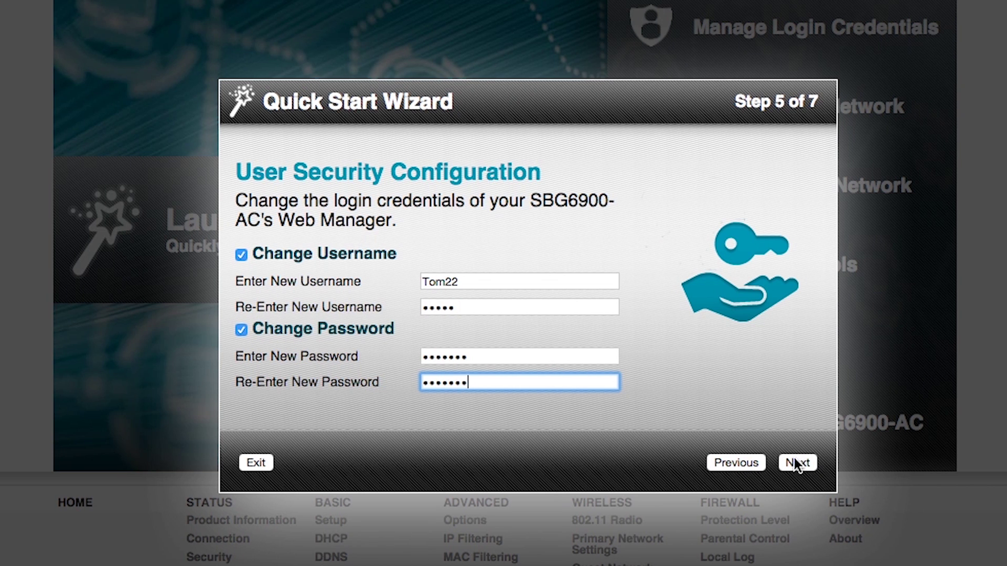
click(794, 460)
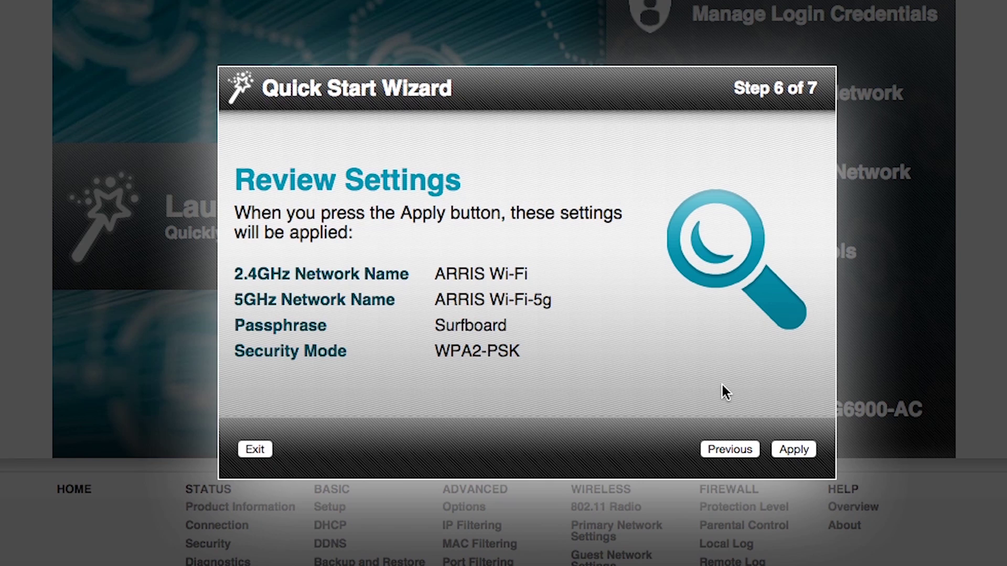
Step: Apply the reviewed settings: ARRIS Wi-Fi, ARRIS Wi-Fi-5g and WPA2-PSK security
click(791, 447)
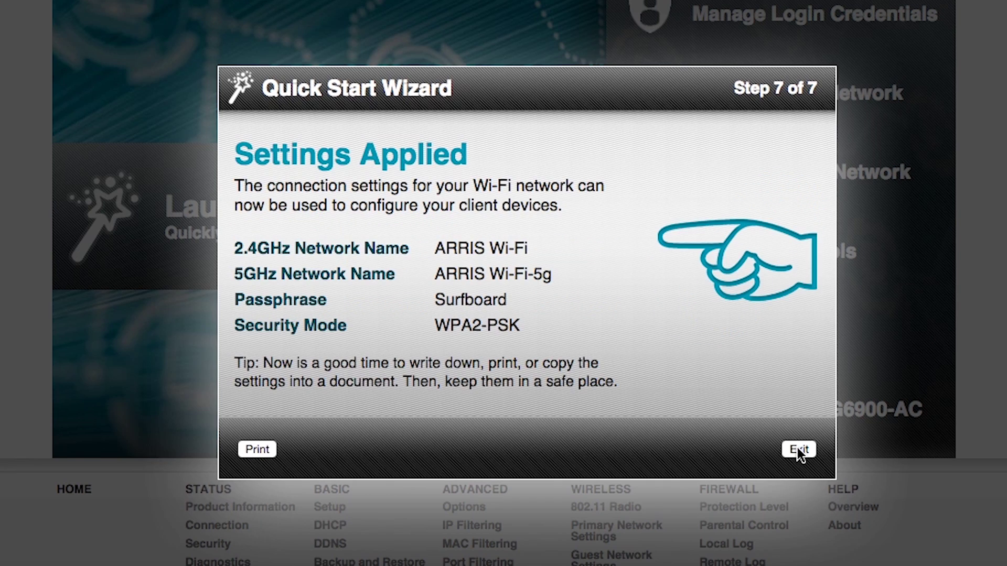
Step: Exit the completed wizard and go to the guest network settings
click(797, 448)
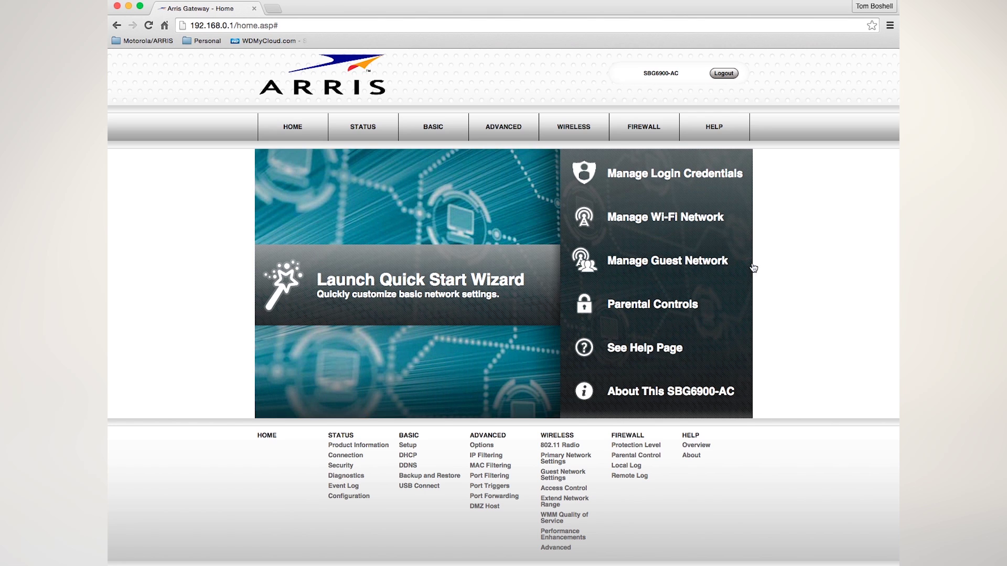
click(654, 263)
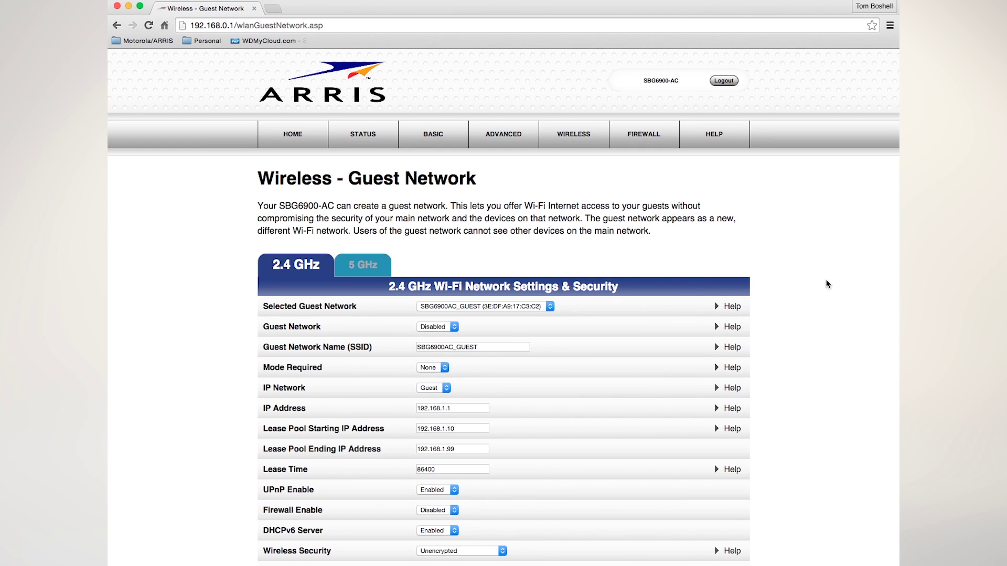
Step: Set the 2.4 GHz guest network SBG6900AC_GUEST to Enabled
scroll(801, 287, down, 3)
scroll(801, 287, down, 2)
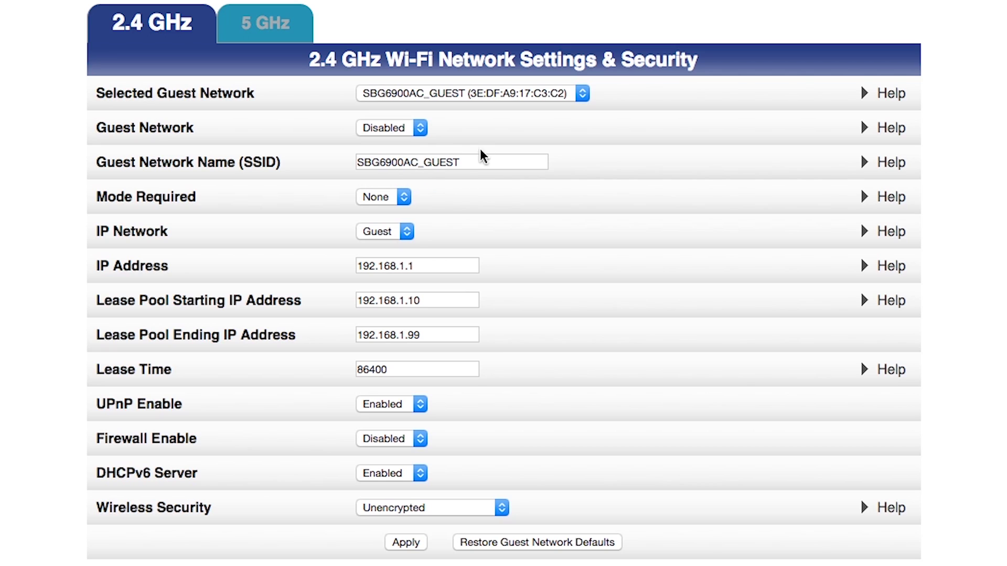
click(419, 128)
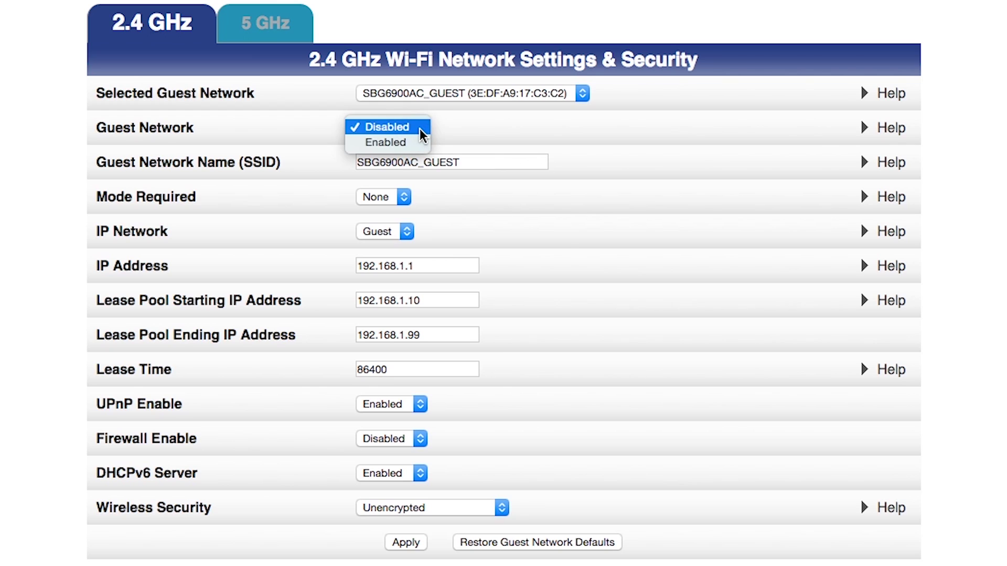
click(399, 141)
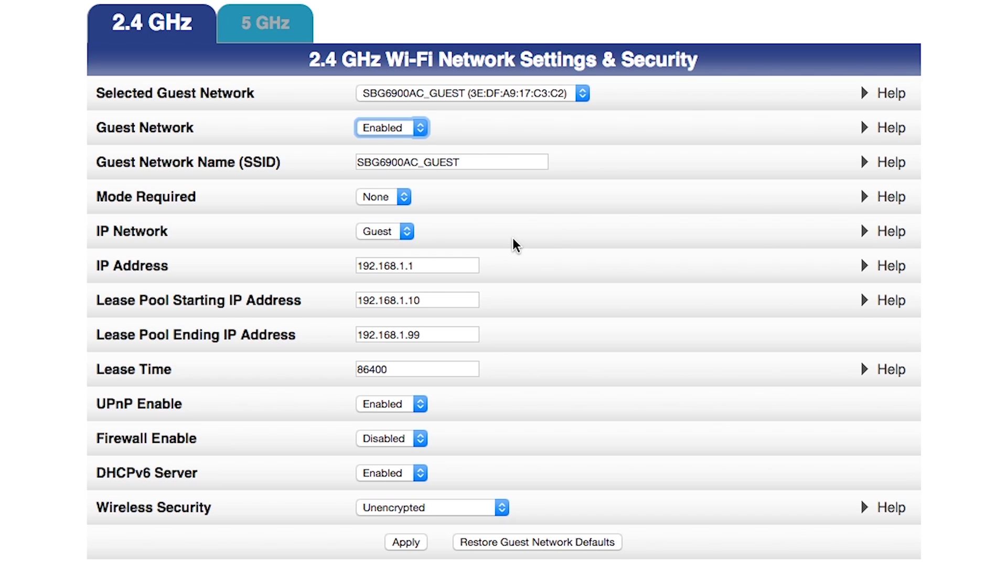
scroll(513, 240, down, 2)
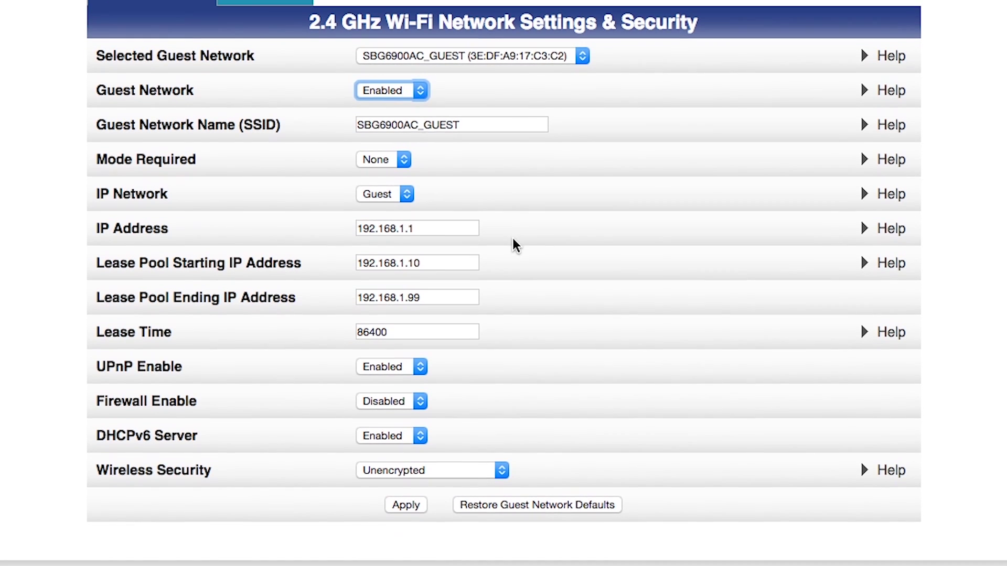
click(493, 127)
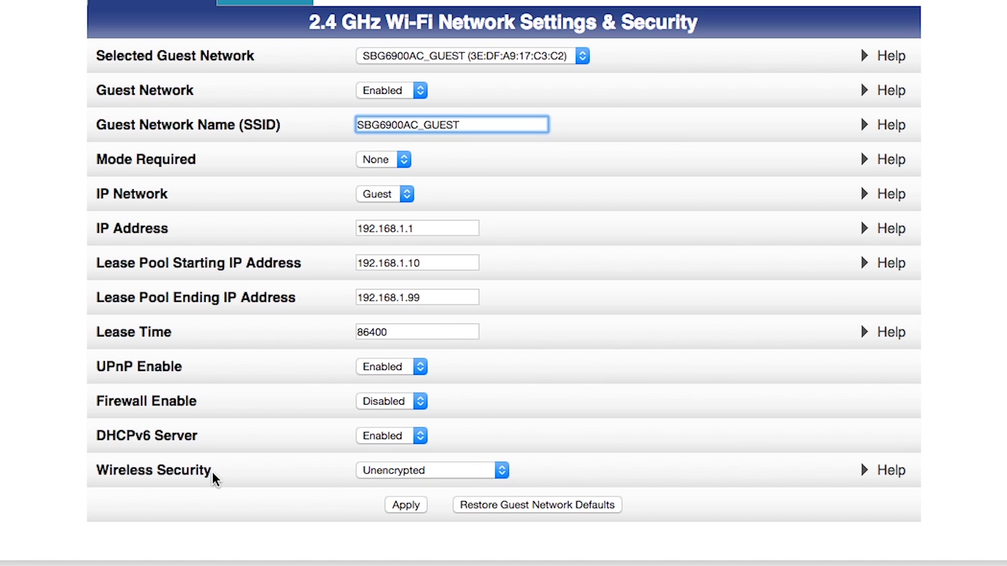
Step: Set the 2.4 GHz guest network's security to WPA2-PSK and hide the passphrase characters
click(502, 471)
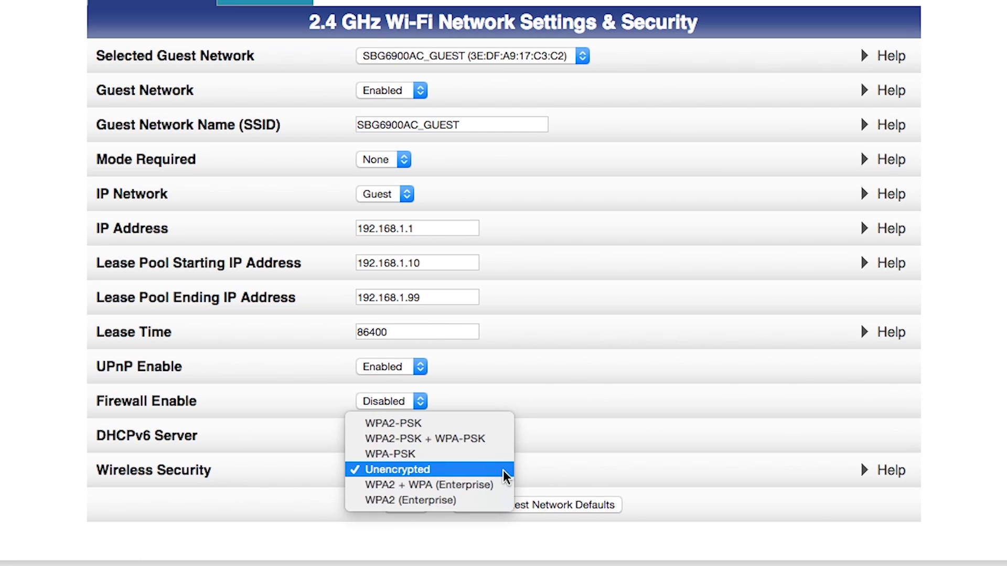
click(490, 424)
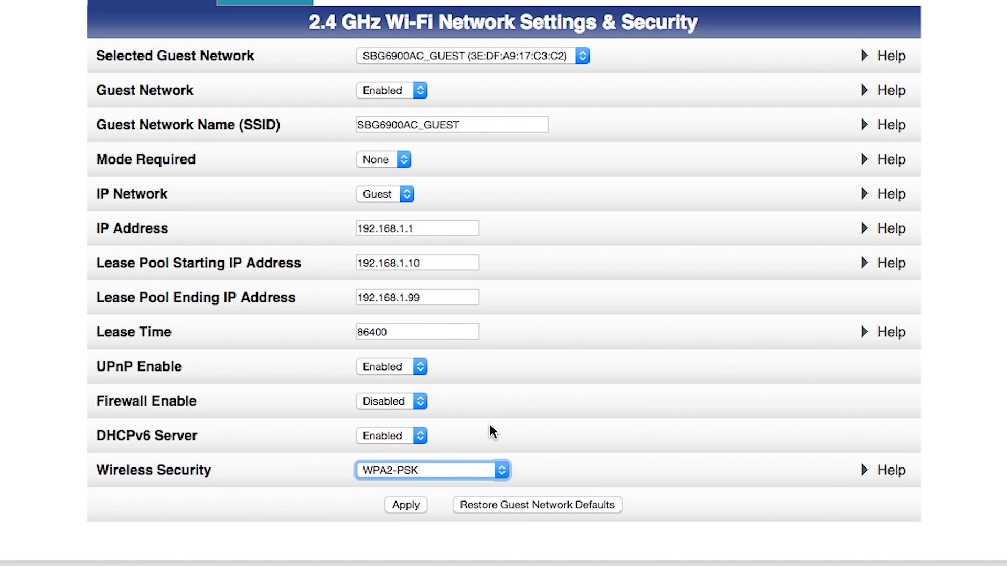
scroll(650, 430, up, 5)
scroll(665, 432, down, 5)
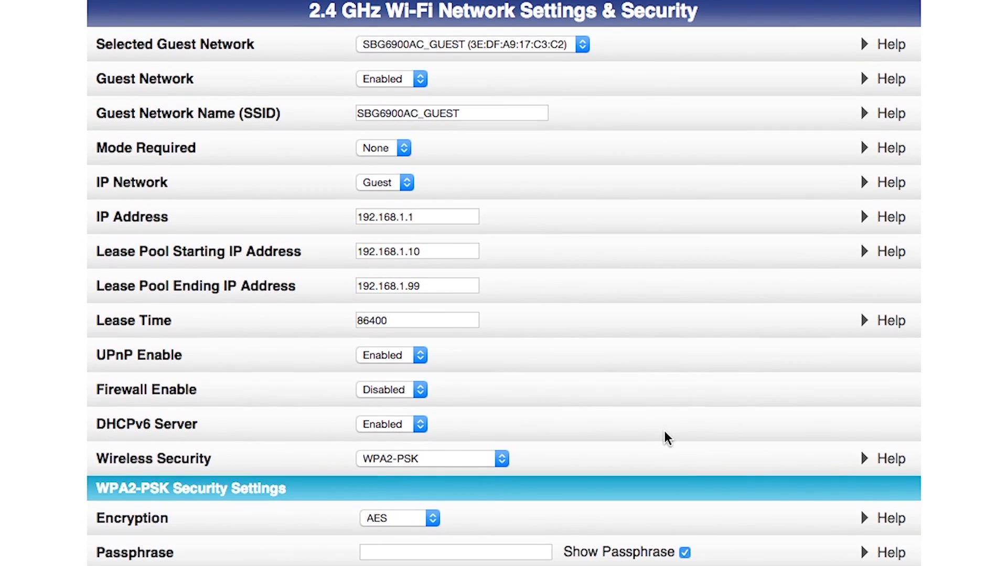
scroll(665, 431, down, 2)
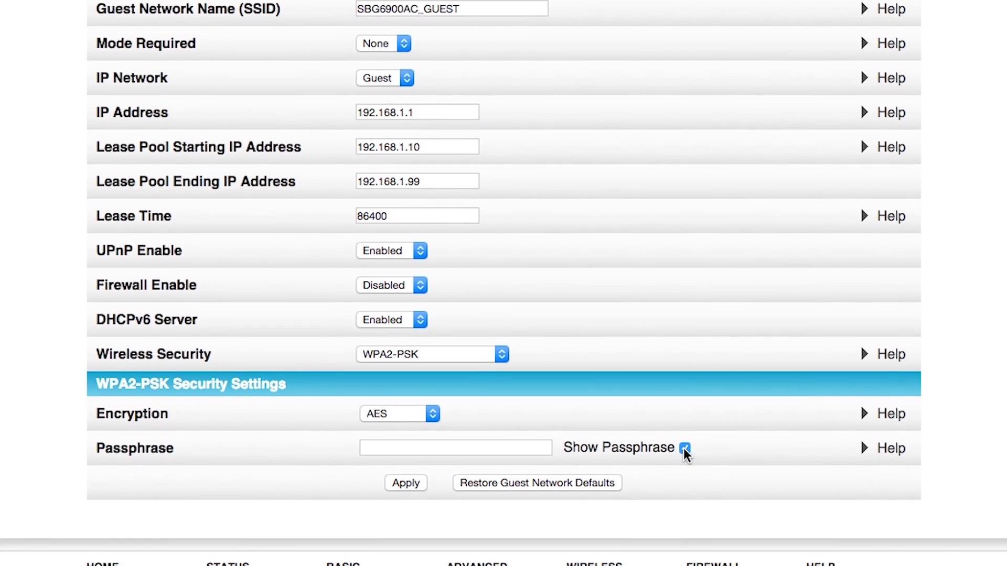
click(685, 447)
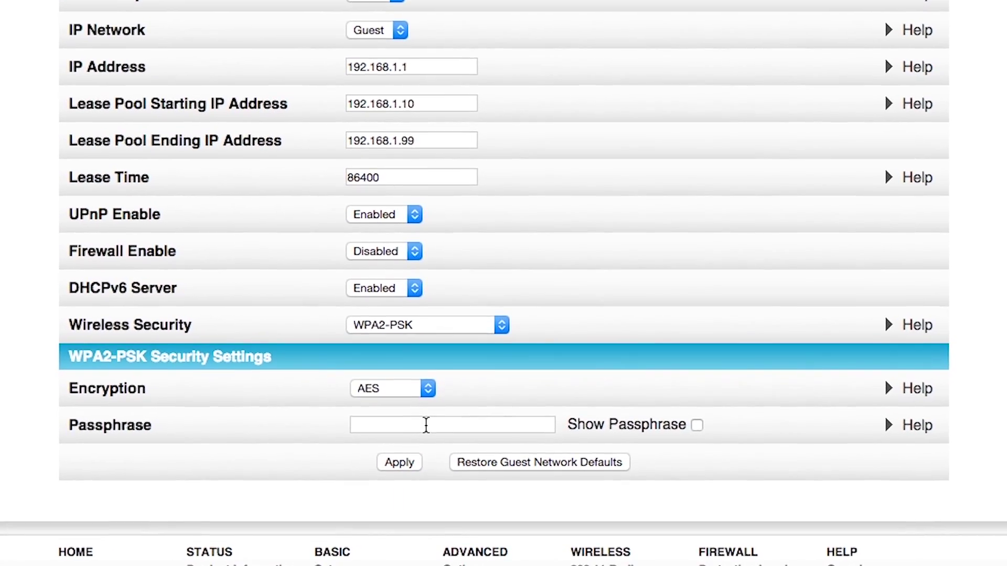
click(429, 438)
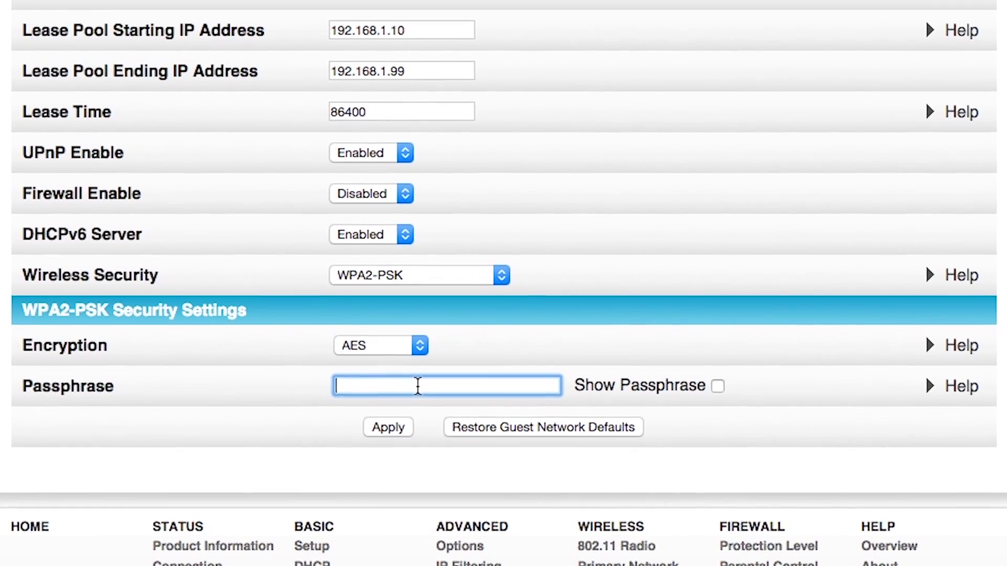
Step: Enter the 2.4 GHz guest WPA2-PSK passphrase, check it in plain text, and apply
text(a)
text(aaaaaa)
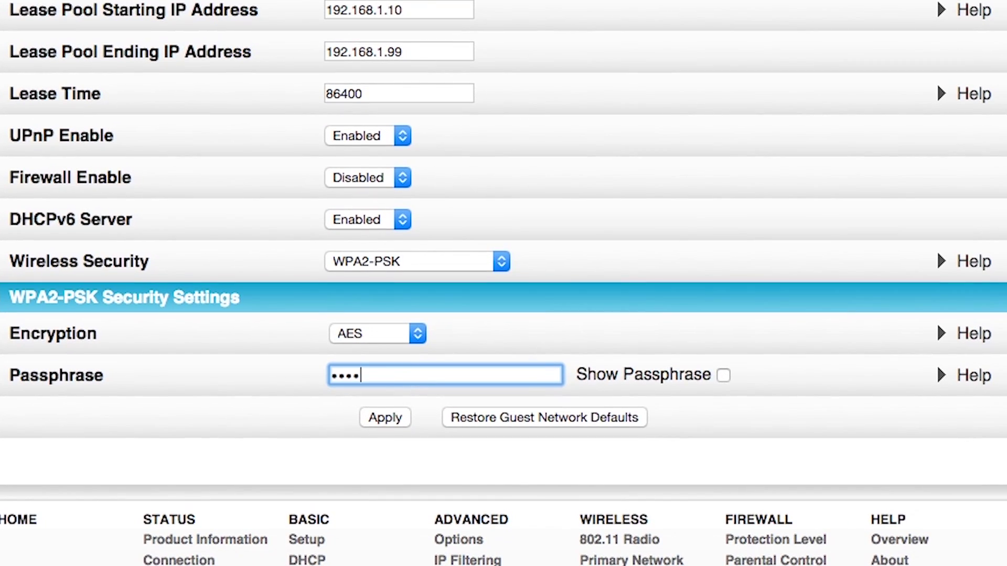
text(aa)
text(aaaaa)
click(723, 372)
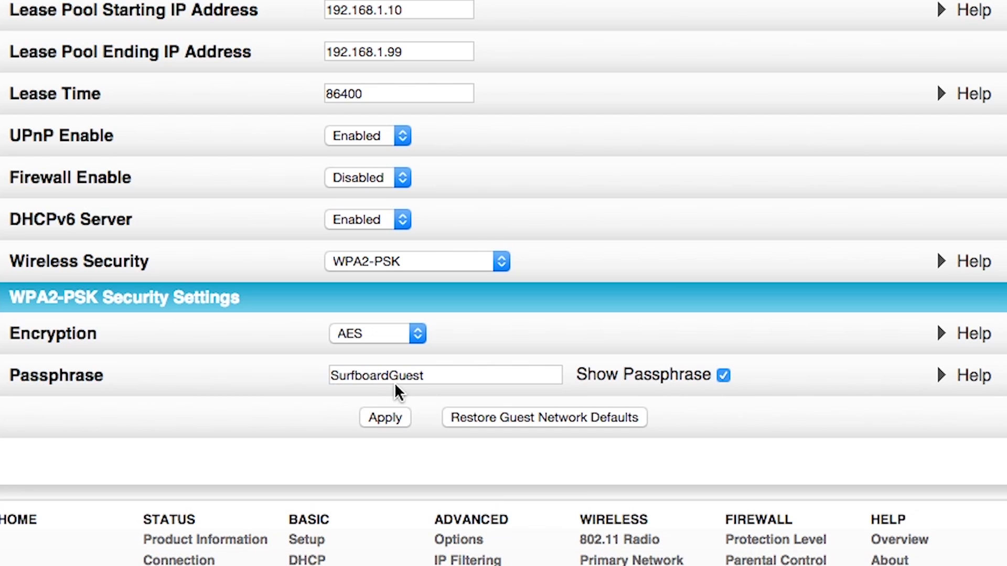
click(389, 416)
scroll(682, 288, up, 6)
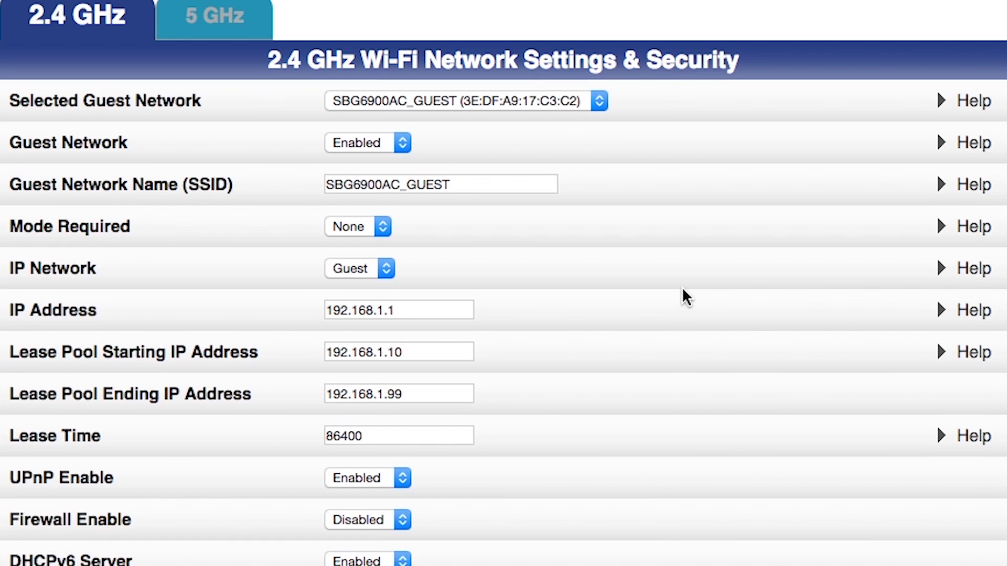
scroll(682, 288, down, 4)
scroll(684, 289, down, 2)
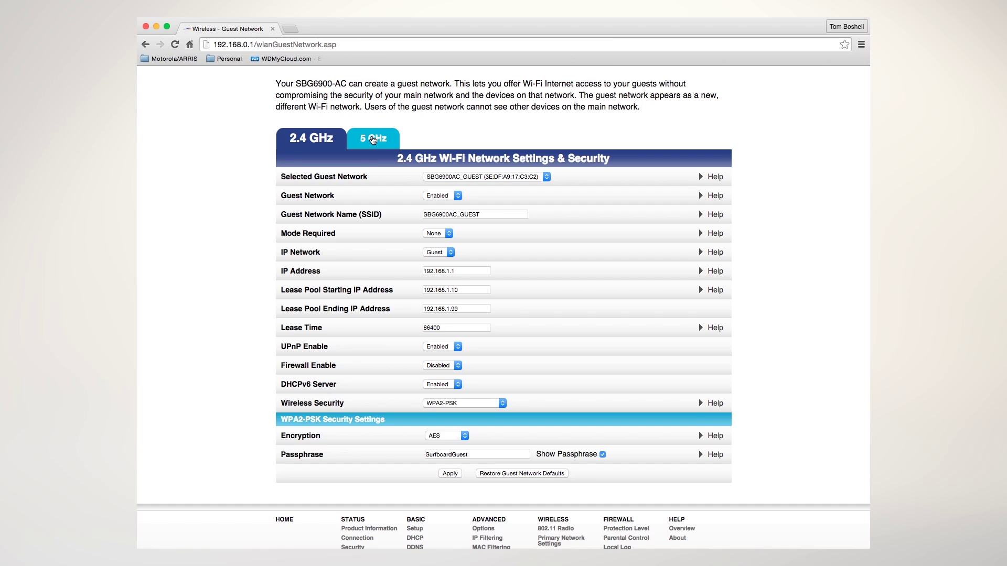
Step: Set the 5 GHz guest network SBG6900AC_GUEST to Enabled
click(373, 140)
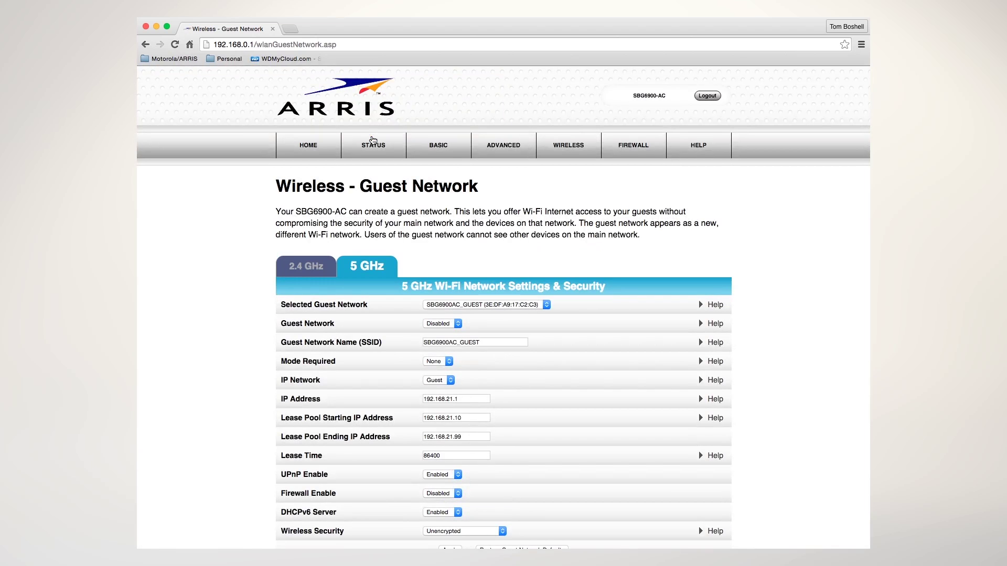
scroll(598, 302, down, 5)
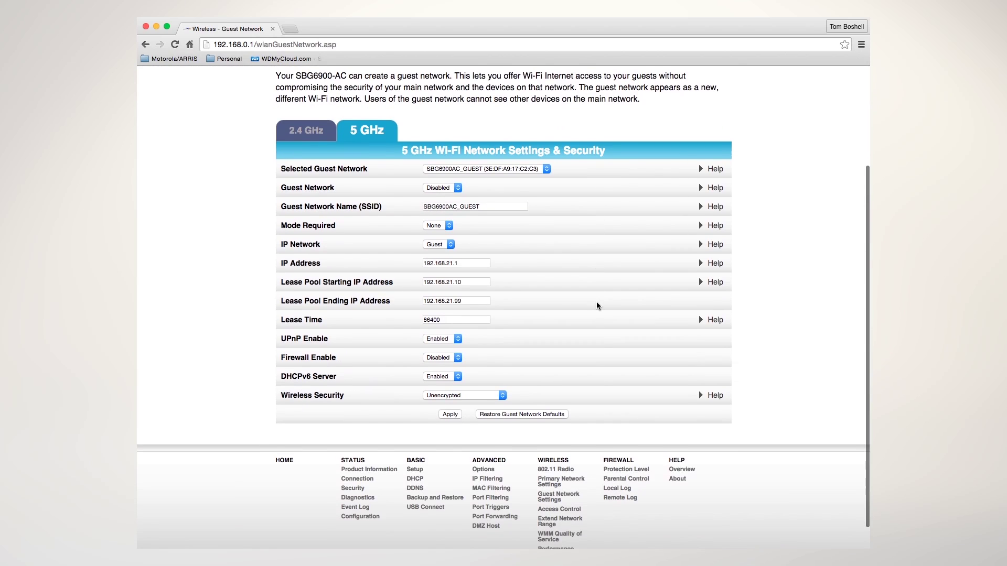
click(458, 189)
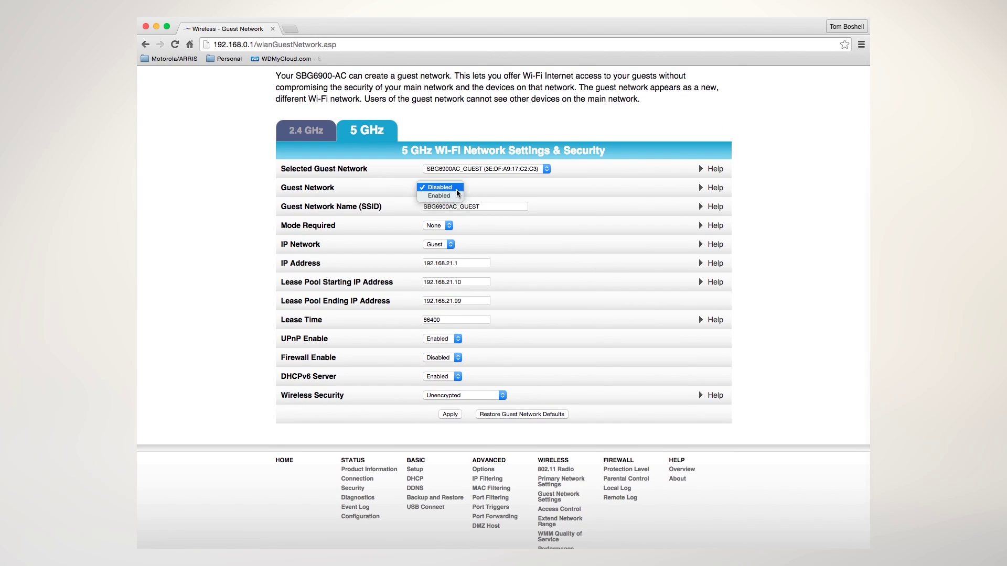
key(Escape)
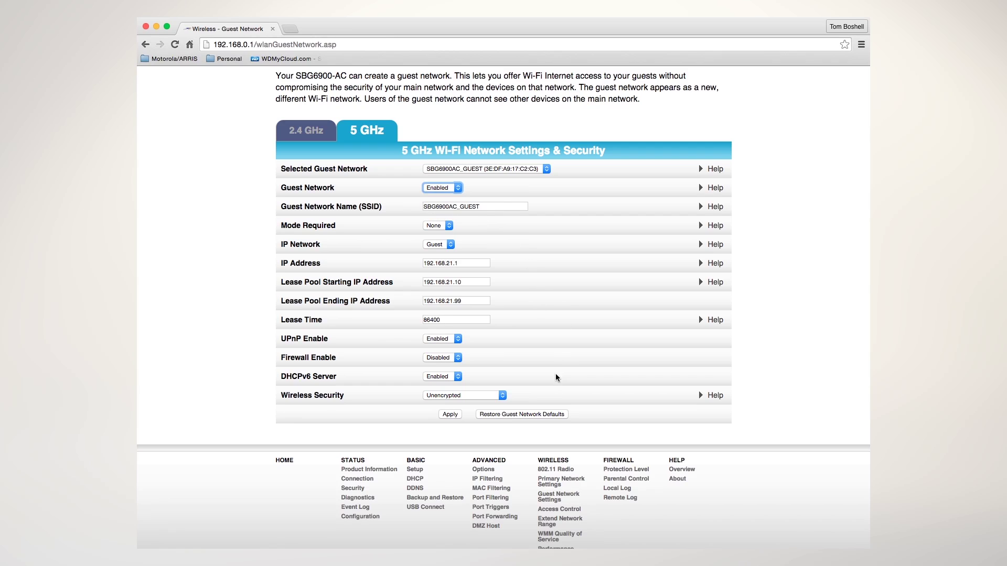
click(501, 395)
Step: Secure the 5 GHz guest network with WPA2-PSK, AES and a passphrase, then apply
click(499, 374)
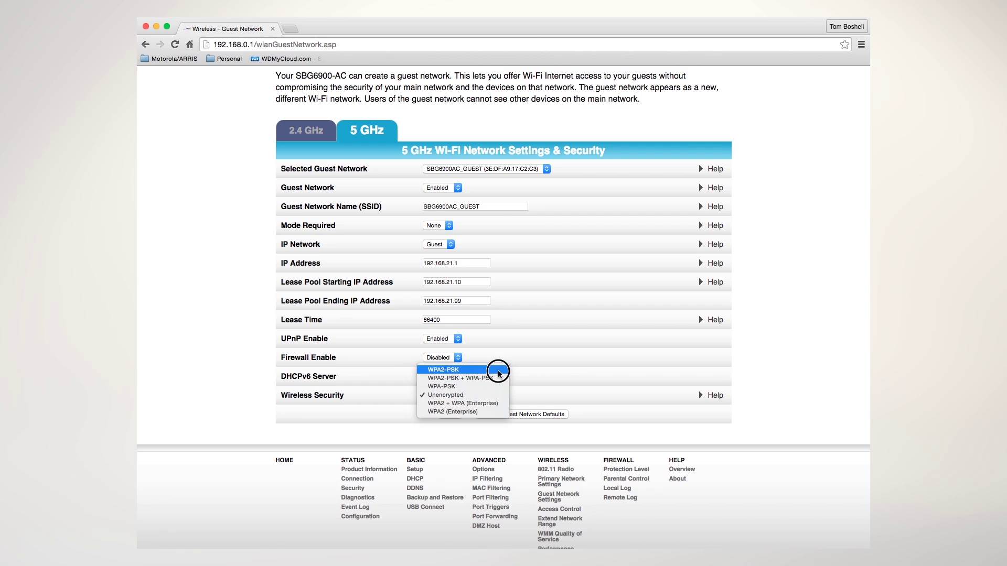
scroll(601, 385, down, 5)
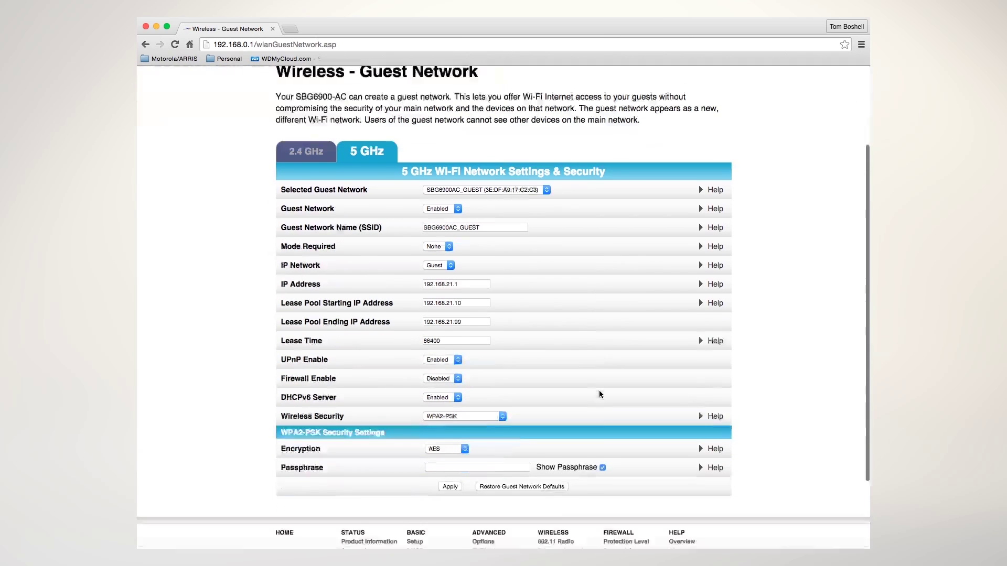
click(602, 399)
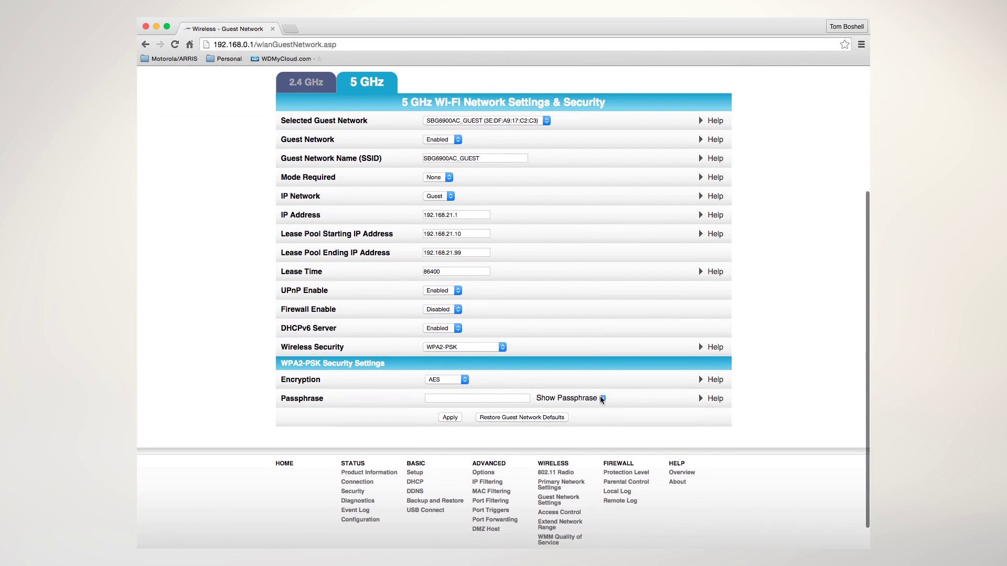
click(483, 400)
text(Surf)
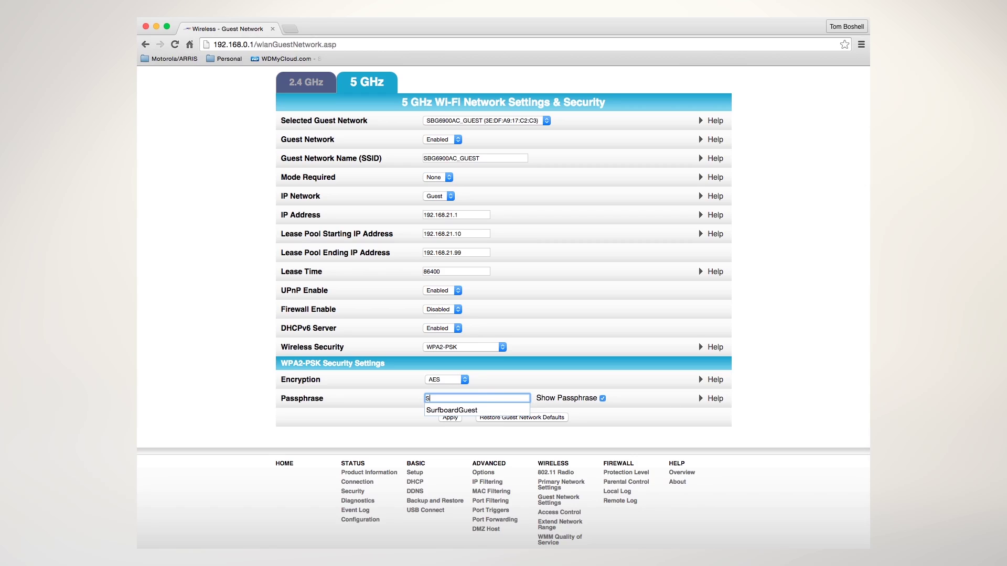
text(boardGuest)
key(Tab)
click(452, 418)
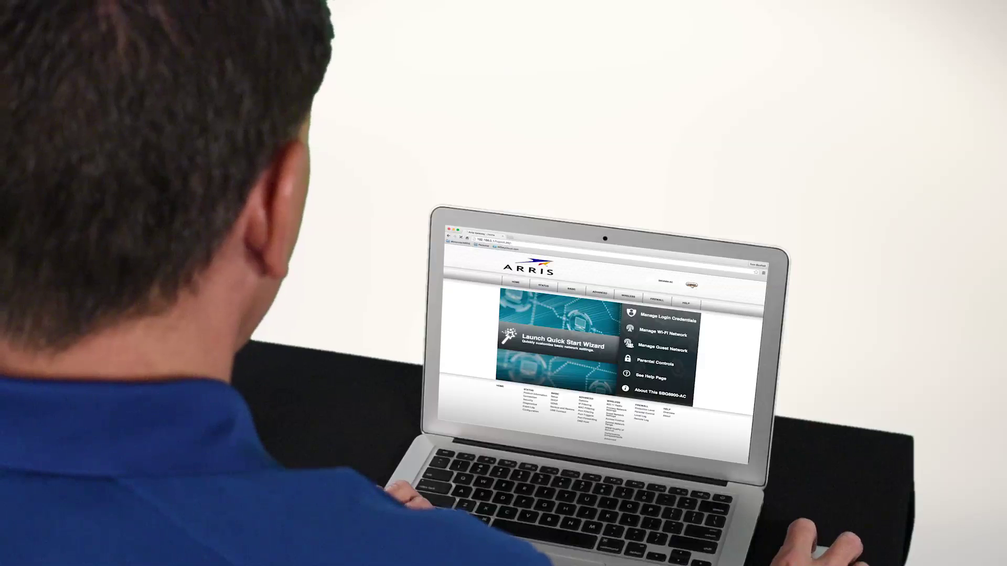
Step: Log out of the SURFboard gateway's web manager
click(692, 285)
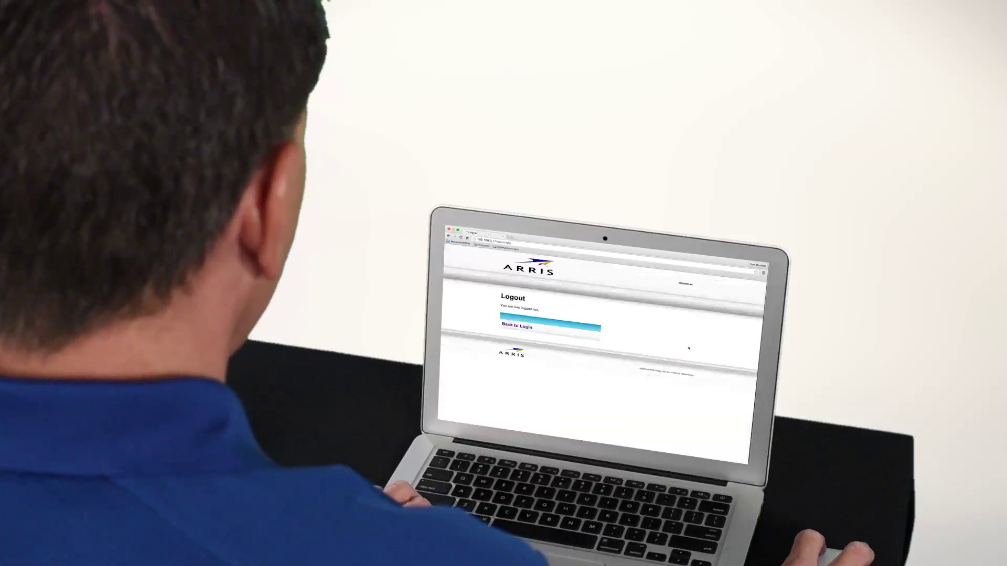